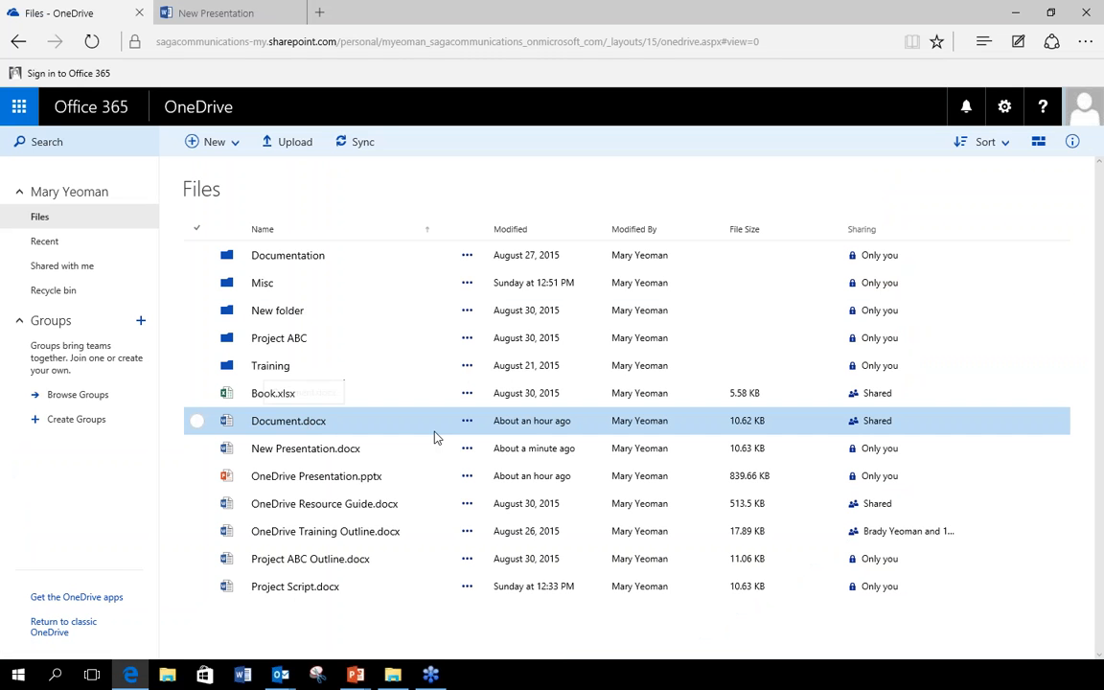
Step: Start sharing Document.docx and add the colleague from the IT department as an invitee
{"action": "left_click", "coordinate": [197, 422]}
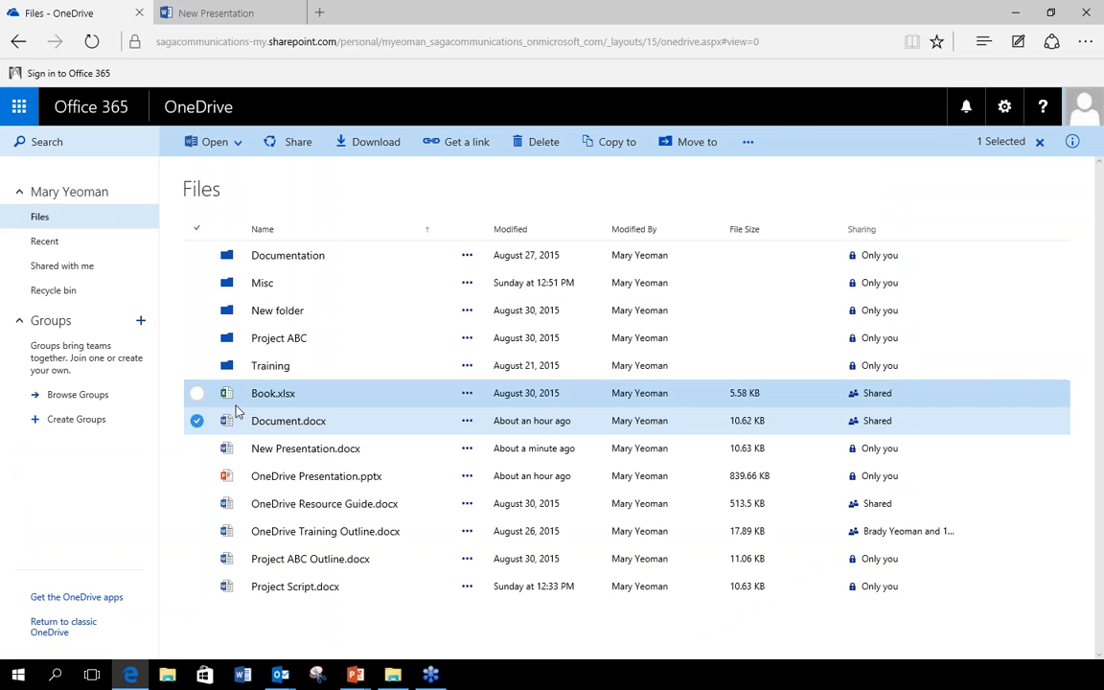
{"action": "left_click", "coordinate": [298, 144]}
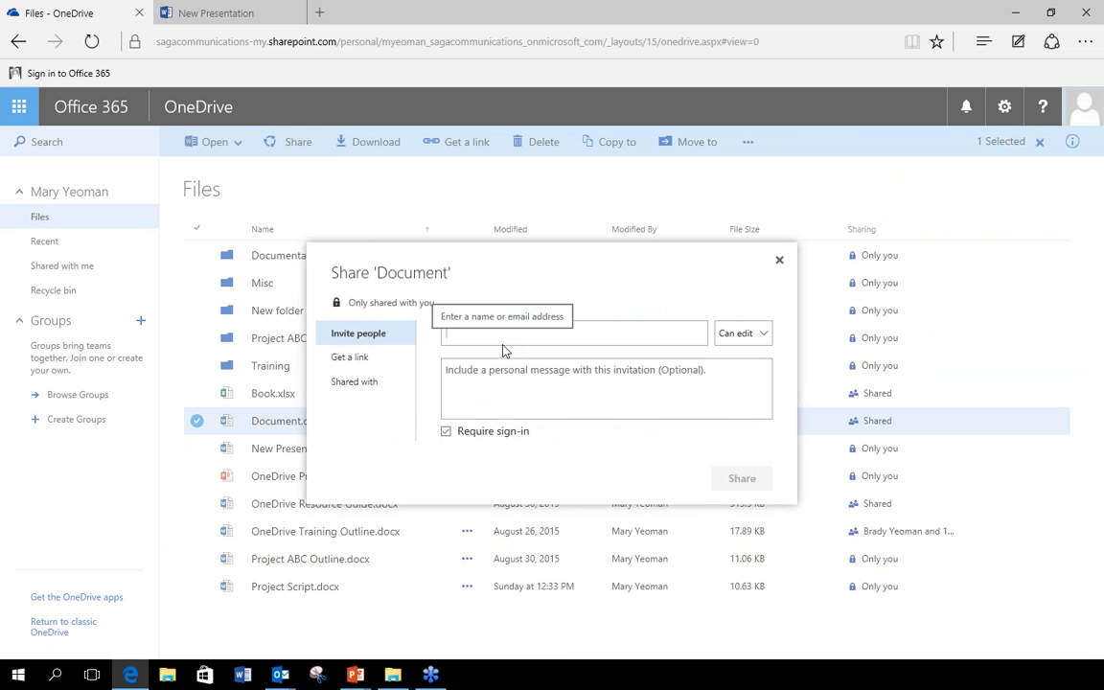
{"action": "type", "text": "tracu"}
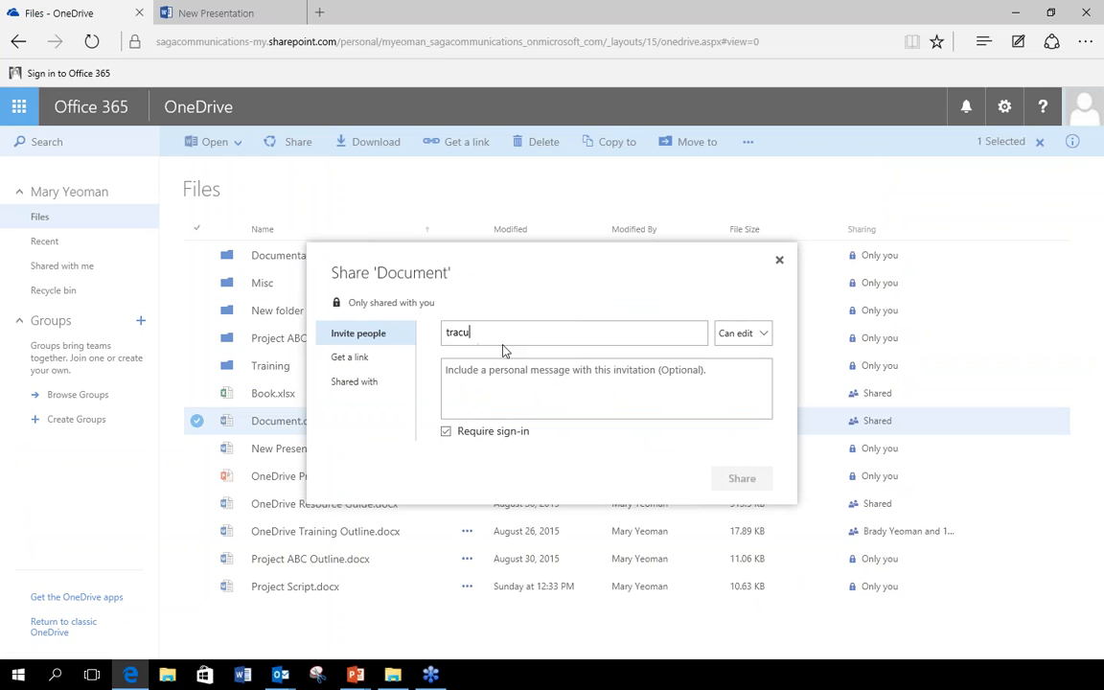
{"action": "key", "text": "BackSpace"}
{"action": "type", "text": "y"}
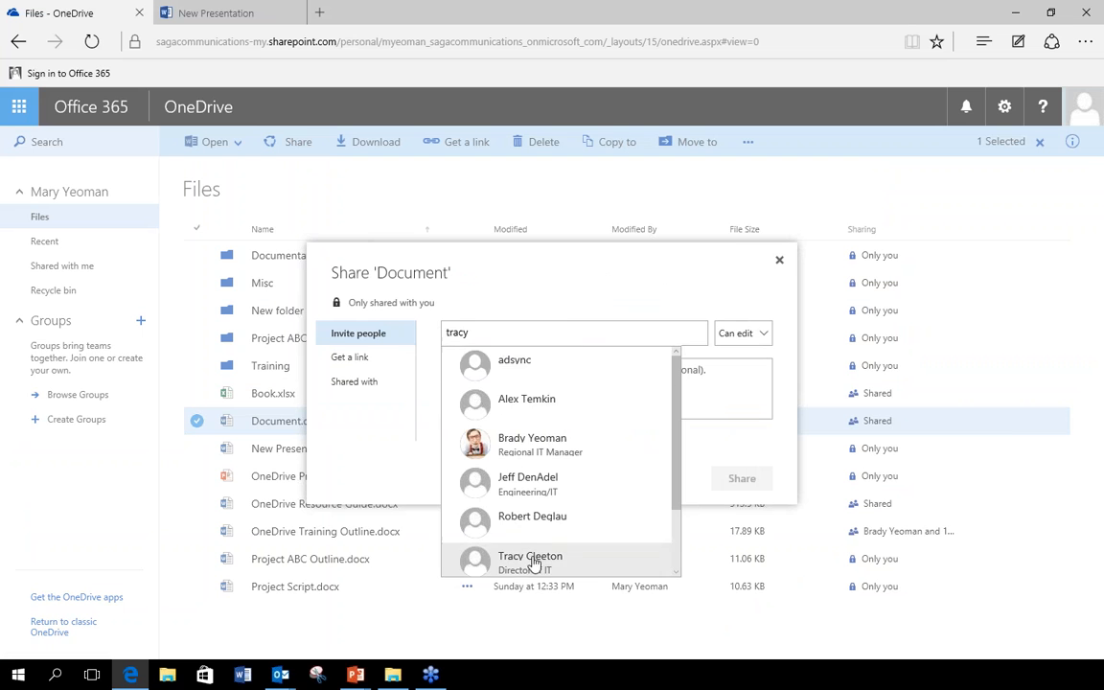
{"action": "left_click", "coordinate": [468, 563]}
{"action": "left_click", "coordinate": [526, 378]}
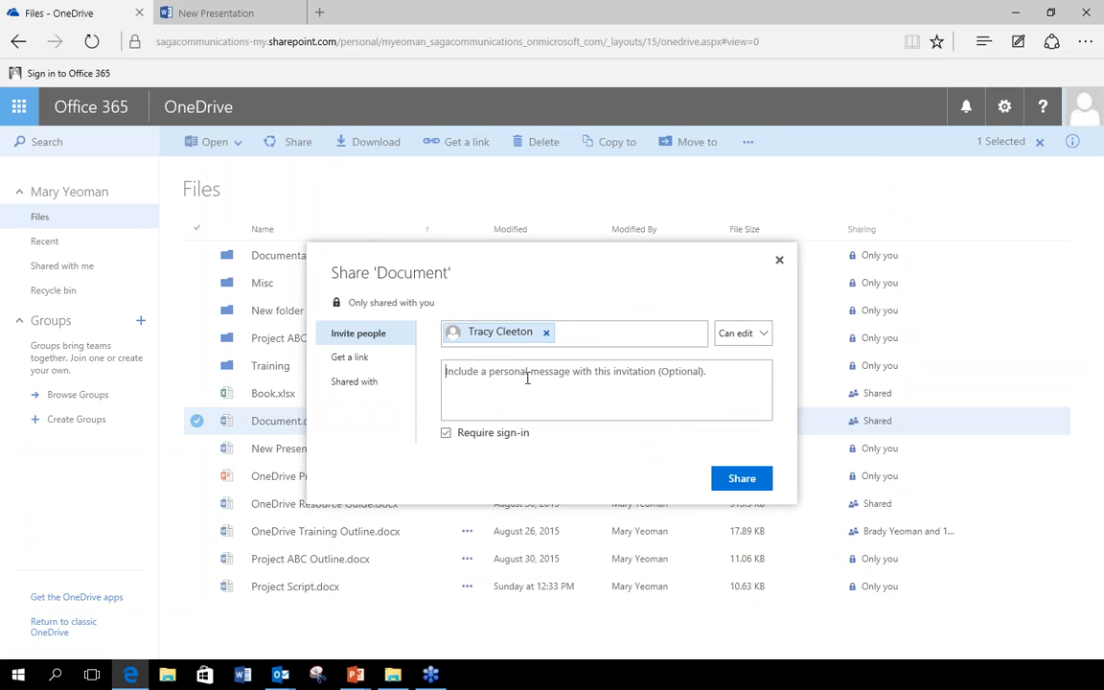
Step: Give the invitee "Can view" permission, add the message "Here you go!" and send the sharing invitation
{"action": "left_click", "coordinate": [763, 333]}
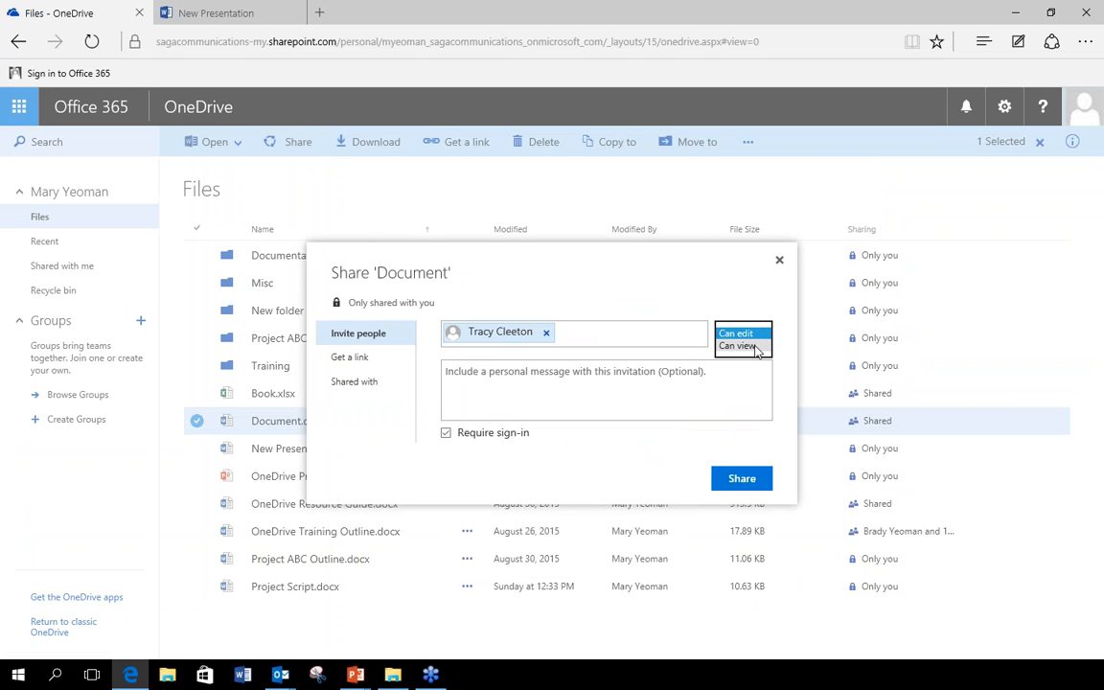
{"action": "left_click", "coordinate": [757, 347]}
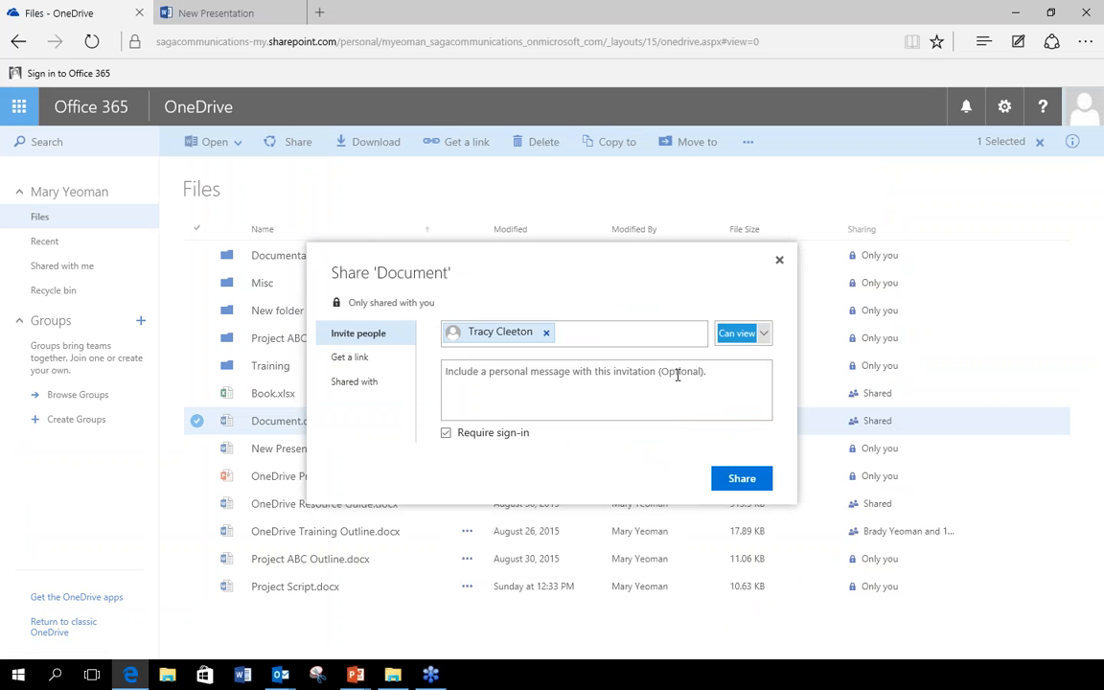
{"action": "left_click", "coordinate": [760, 419]}
{"action": "type", "text": "Here you go"}
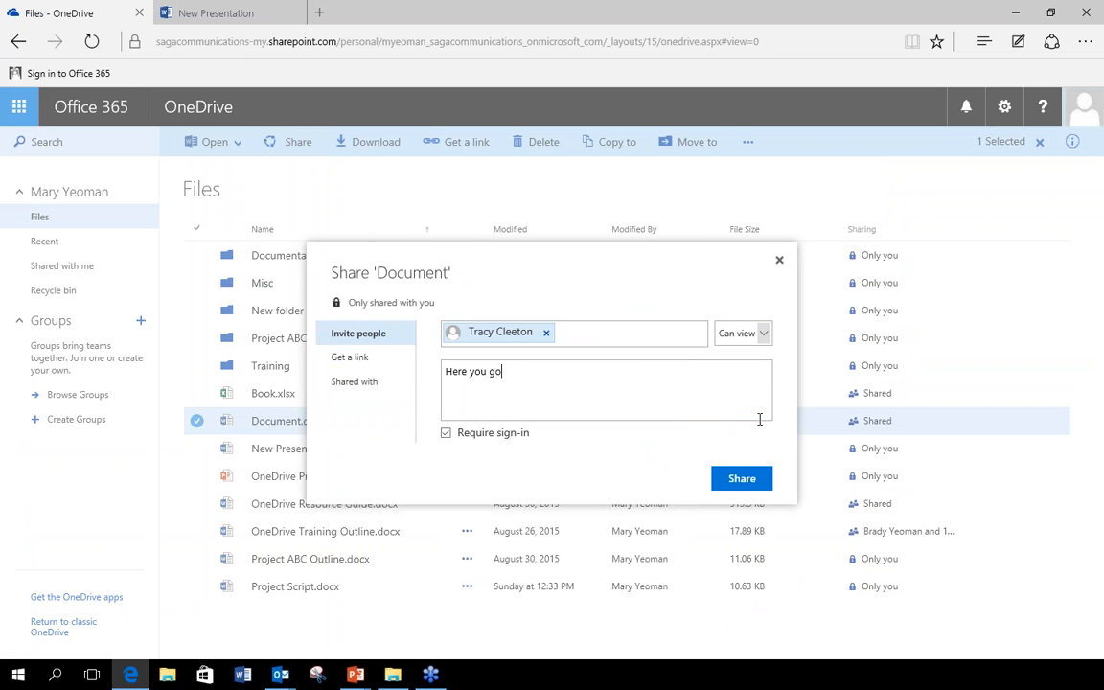
{"action": "type", "text": "!"}
{"action": "left_click", "coordinate": [742, 480]}
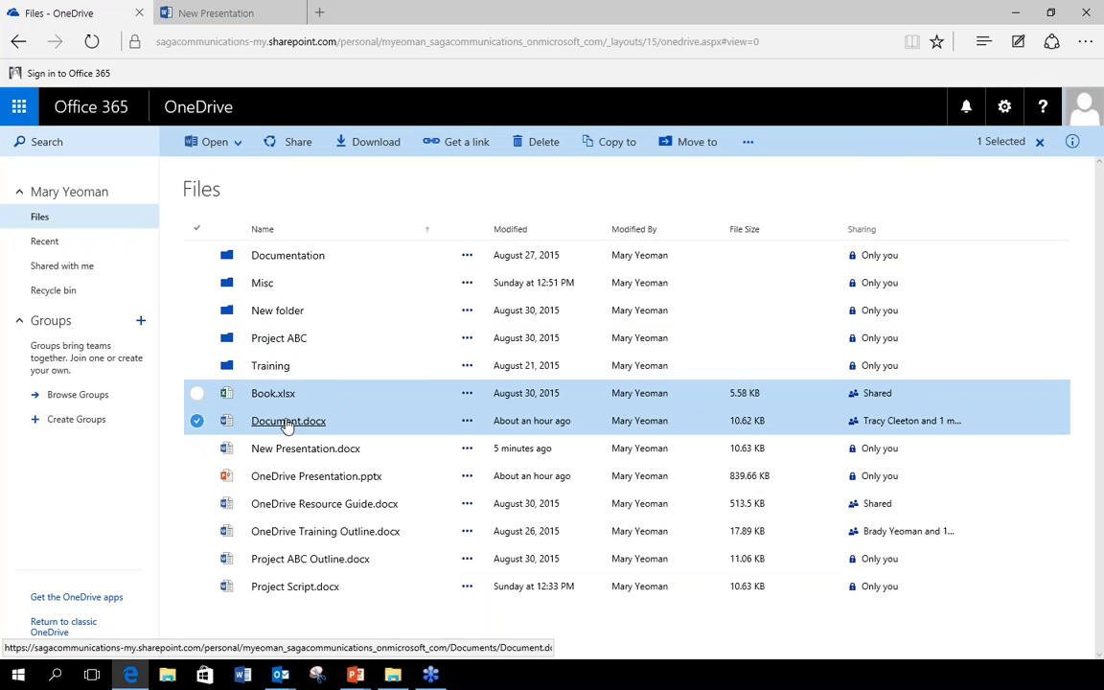
Step: Get the "View link - no sign-in required" sharing link for Document.docx and copy it
{"action": "right_click", "coordinate": [286, 425]}
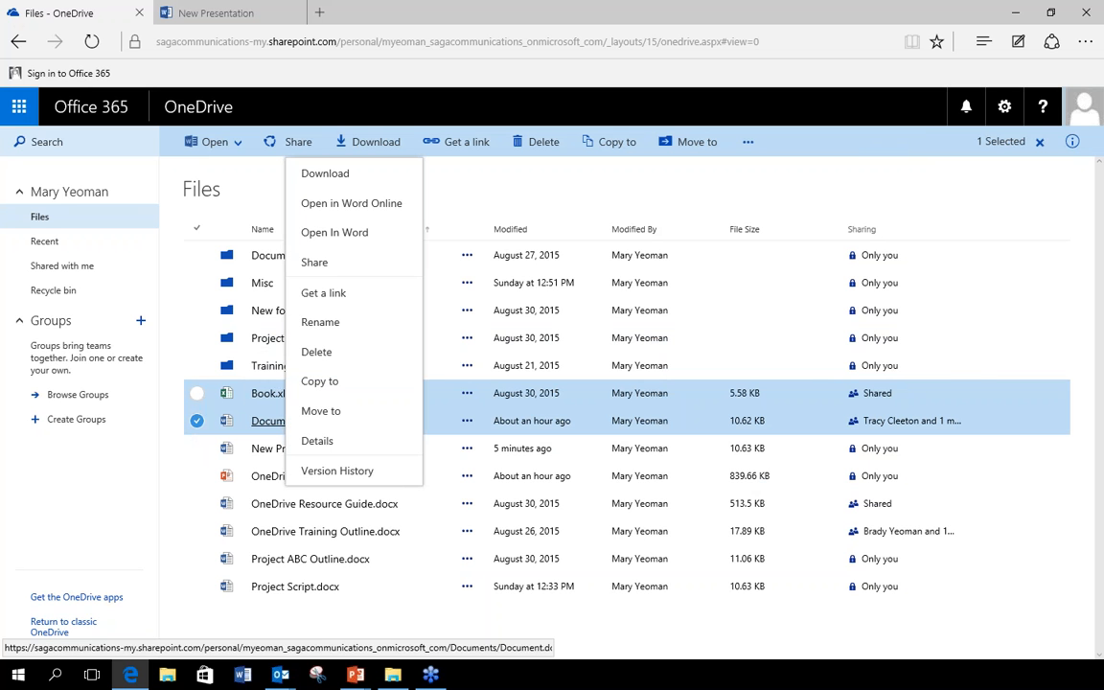
{"action": "left_click", "coordinate": [337, 267]}
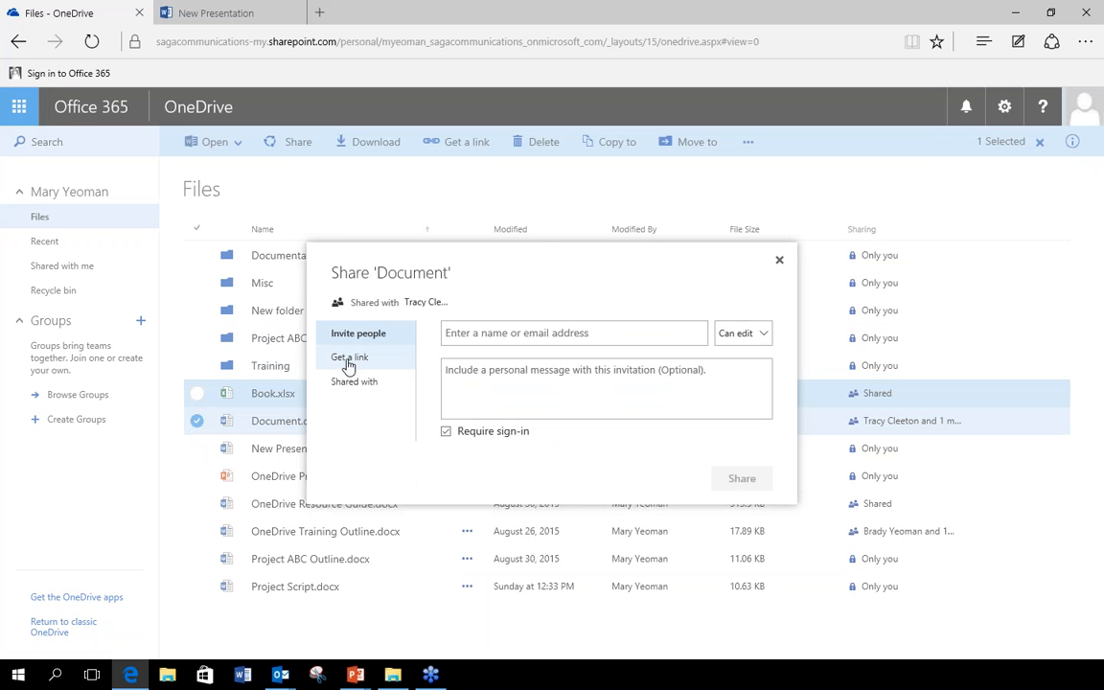
{"action": "left_click", "coordinate": [349, 360]}
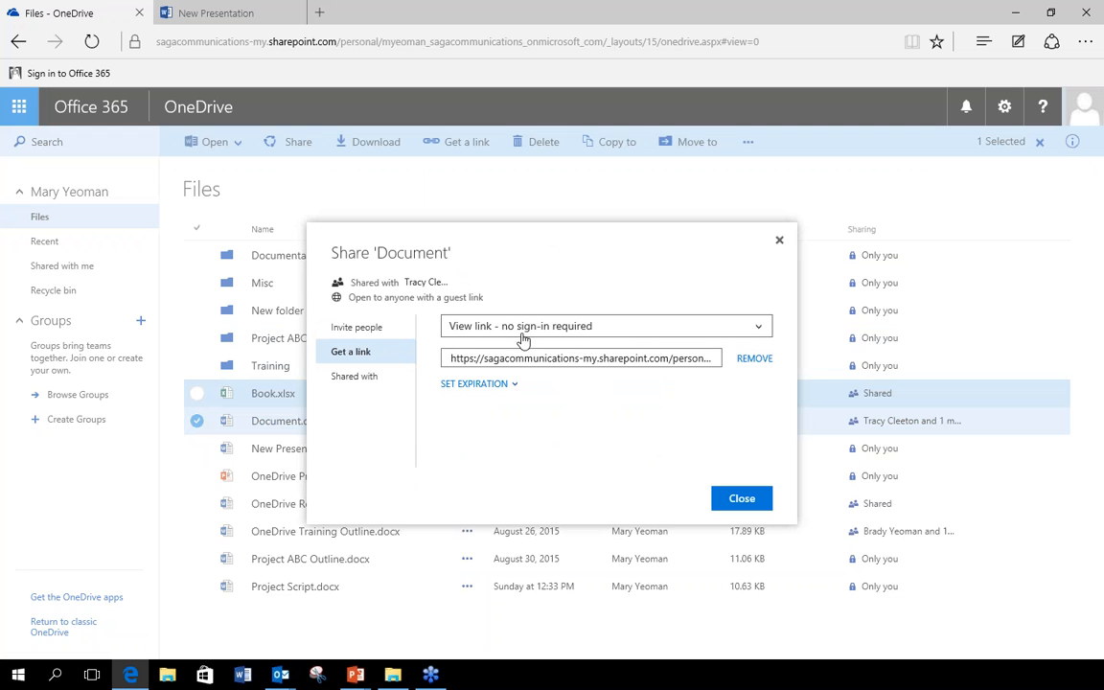
{"action": "left_click", "coordinate": [760, 330]}
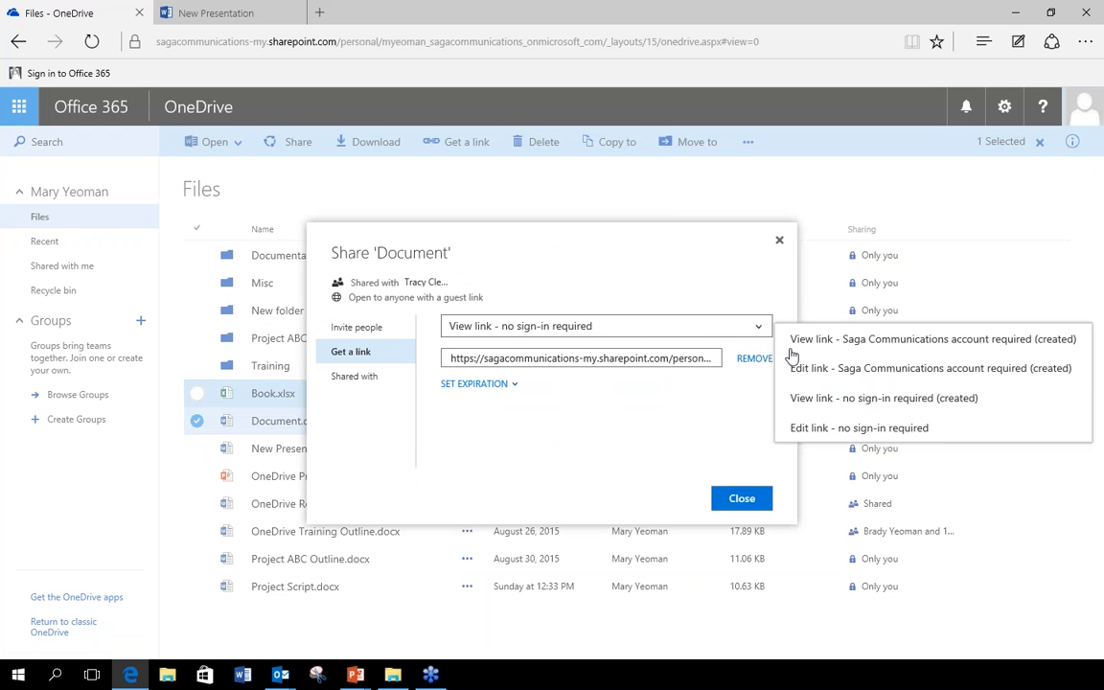
{"action": "left_click", "coordinate": [812, 399]}
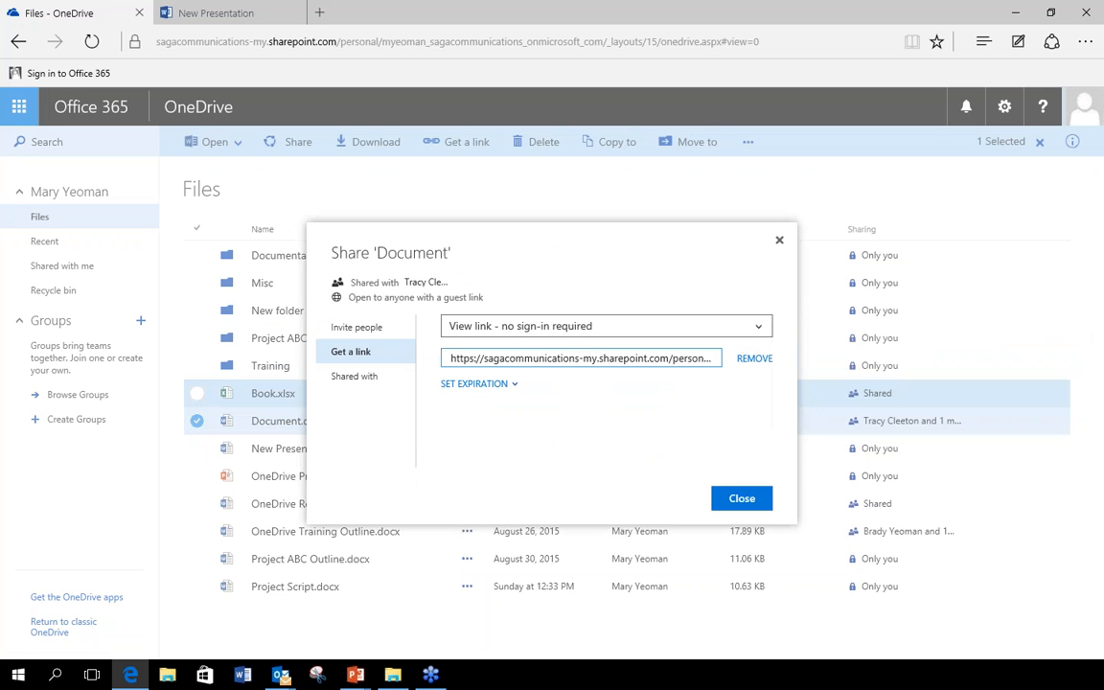
{"action": "right_click", "coordinate": [557, 359]}
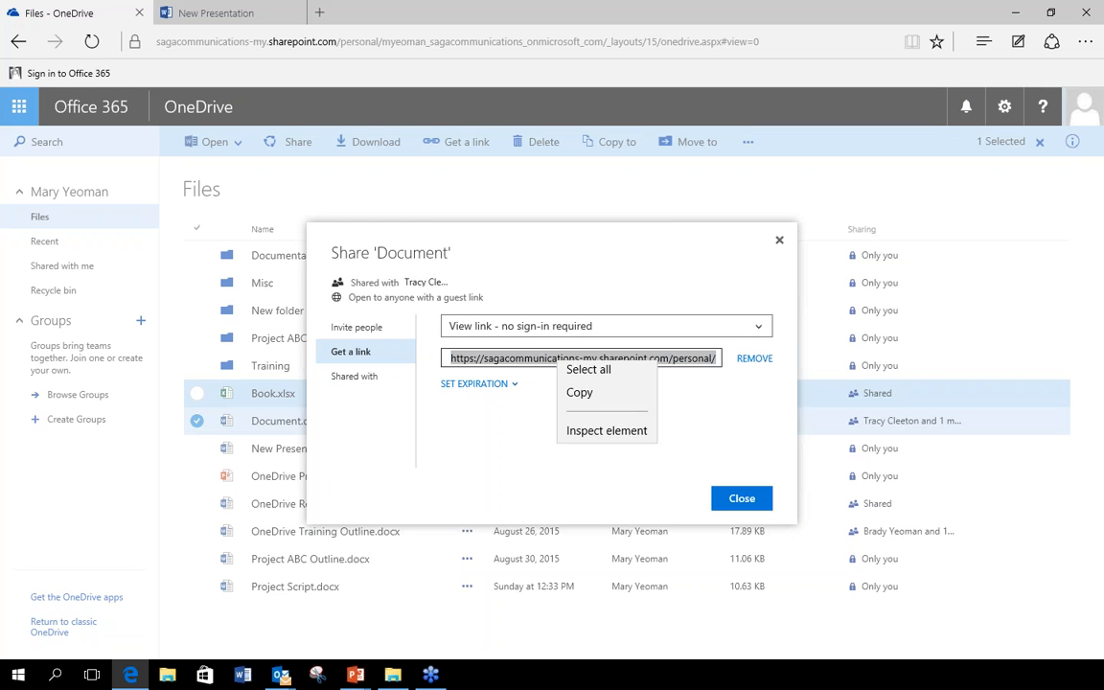
{"action": "left_click", "coordinate": [580, 396]}
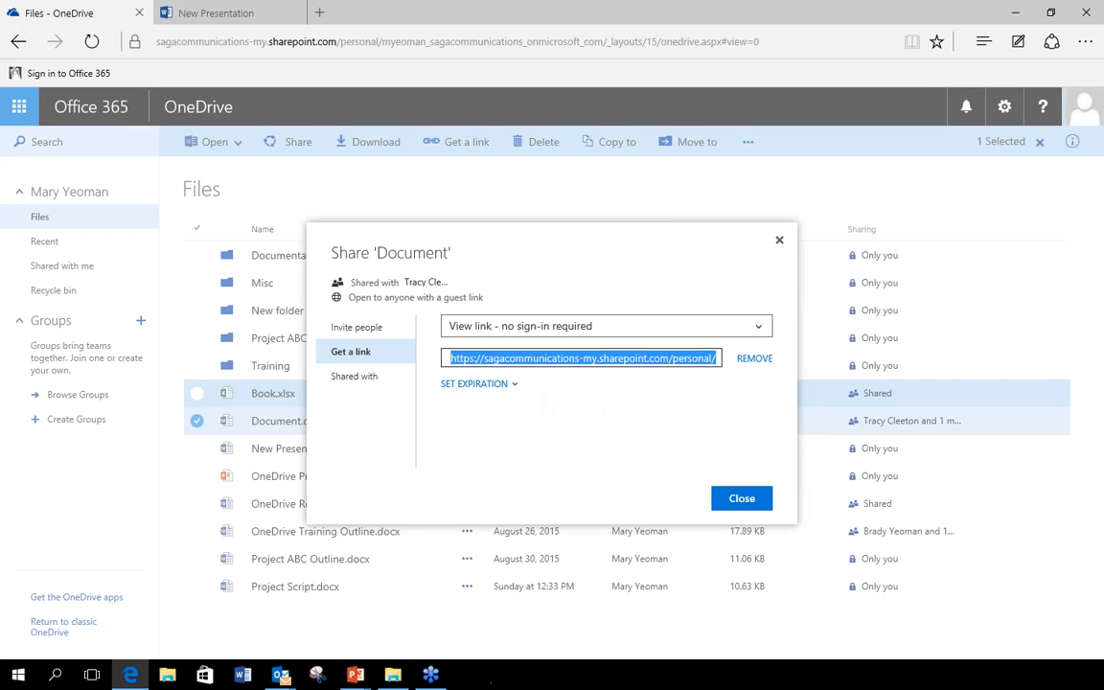
Step: Check the expiration options for the Document.docx view link, then close its sharing settings
{"action": "mouse_move", "coordinate": [284, 676]}
{"action": "left_click", "coordinate": [511, 391]}
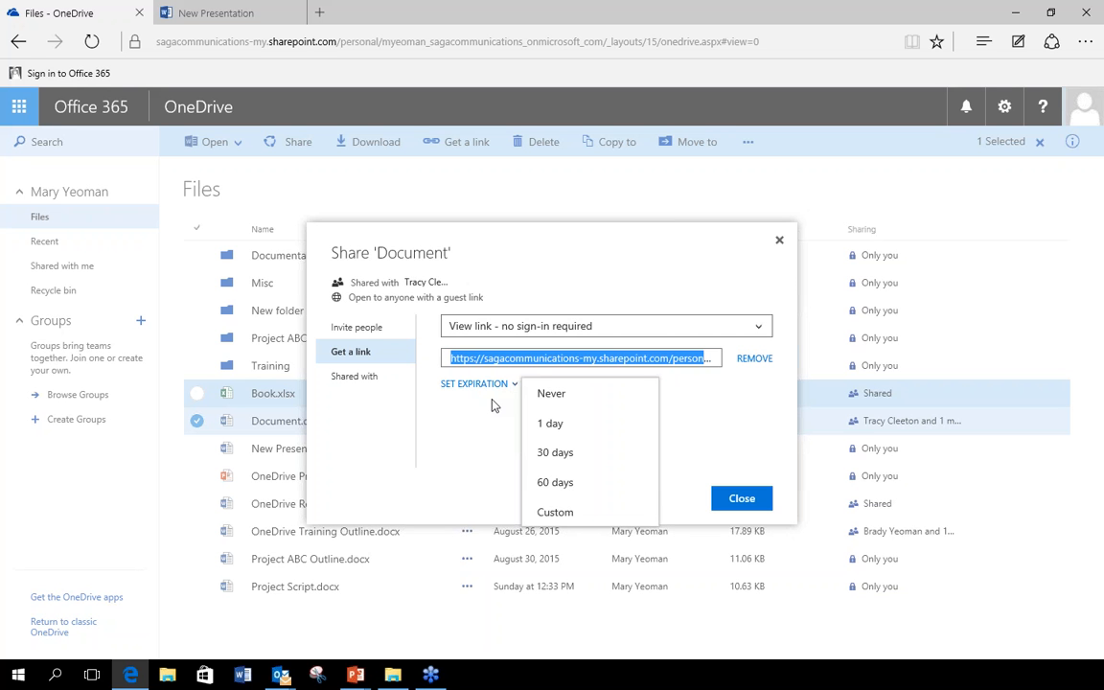
{"action": "left_click", "coordinate": [492, 405]}
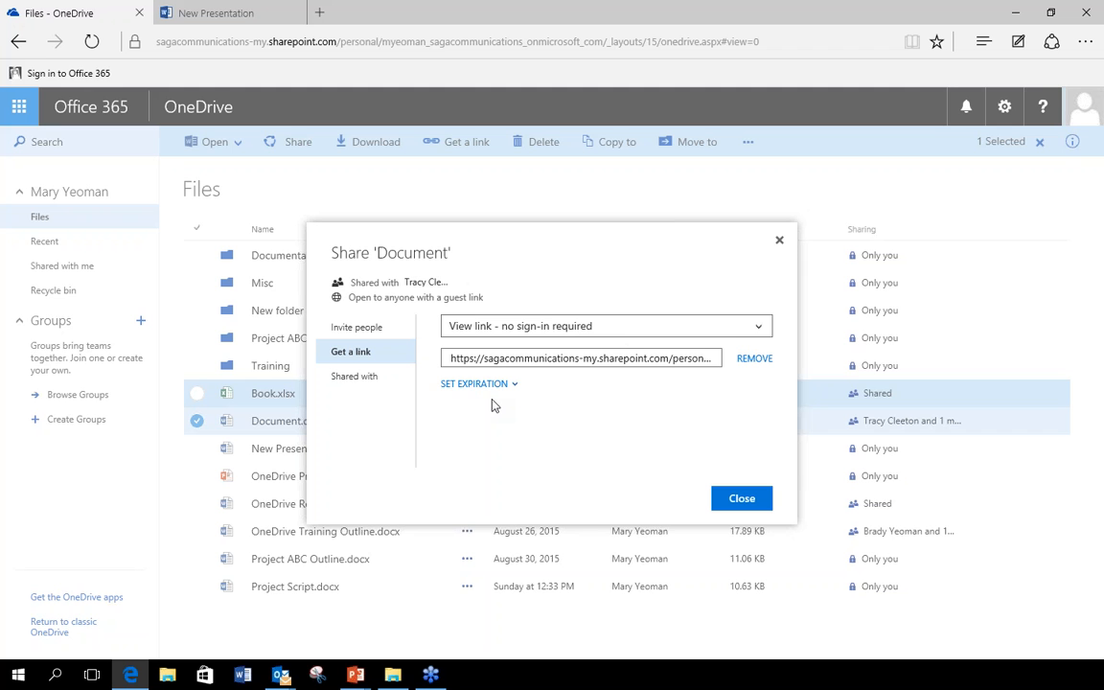
{"action": "left_click", "coordinate": [779, 240]}
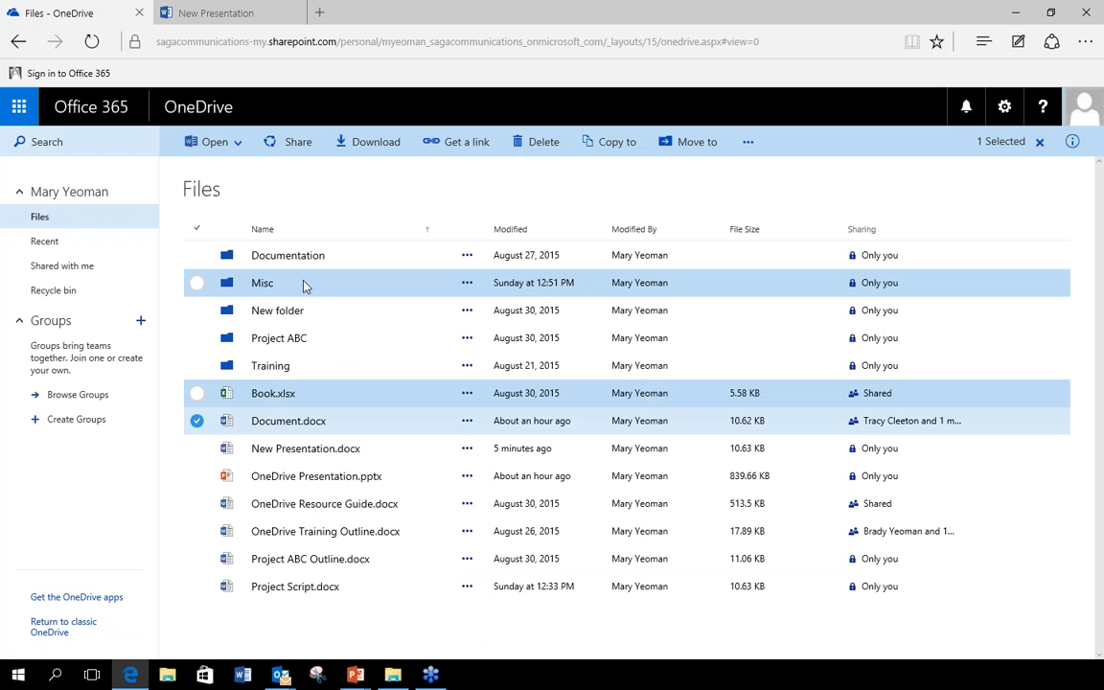
Step: View the sharing options of only the Misc folder and close them without inviting anyone
{"action": "left_click", "coordinate": [197, 283]}
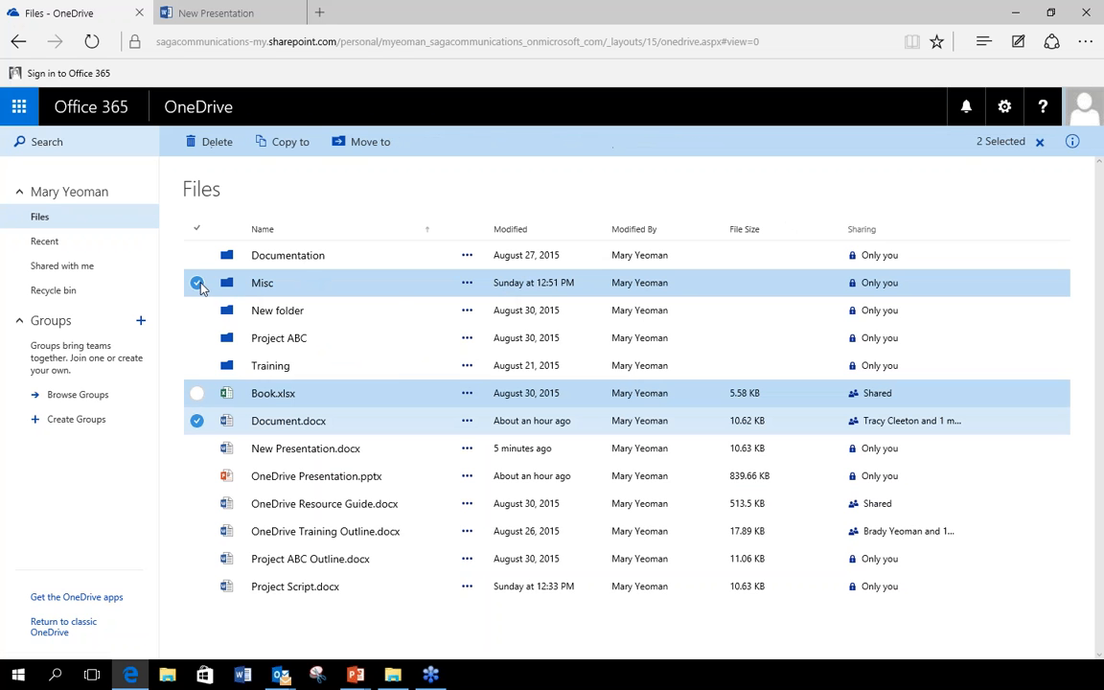
{"action": "right_click", "coordinate": [261, 286]}
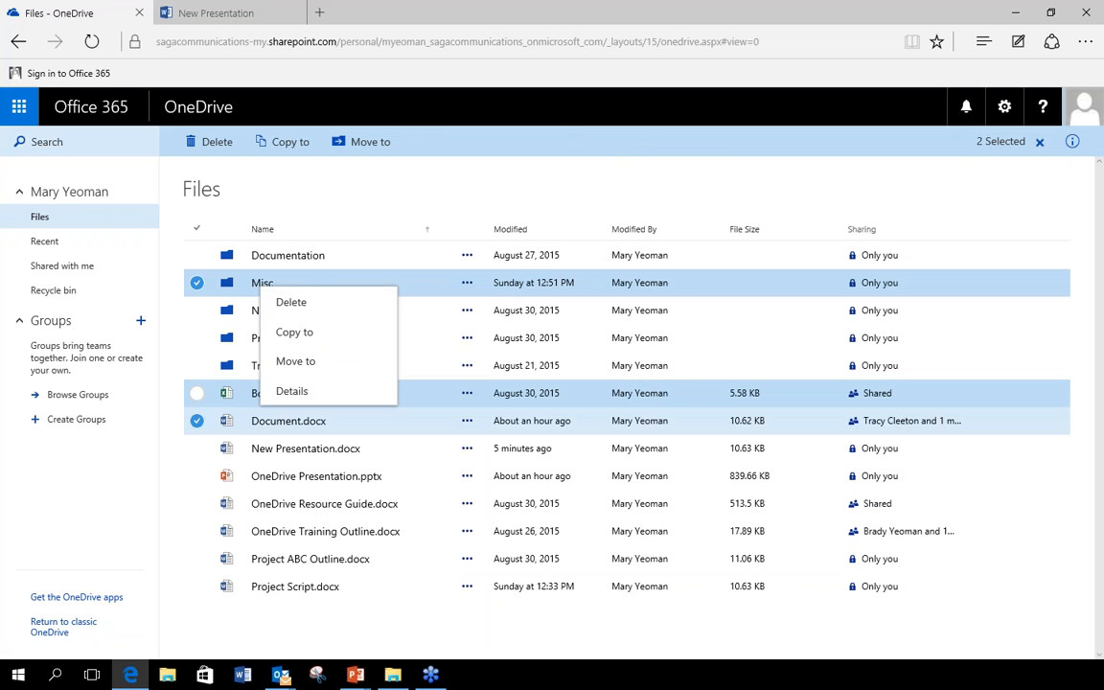
{"action": "left_click", "coordinate": [467, 284]}
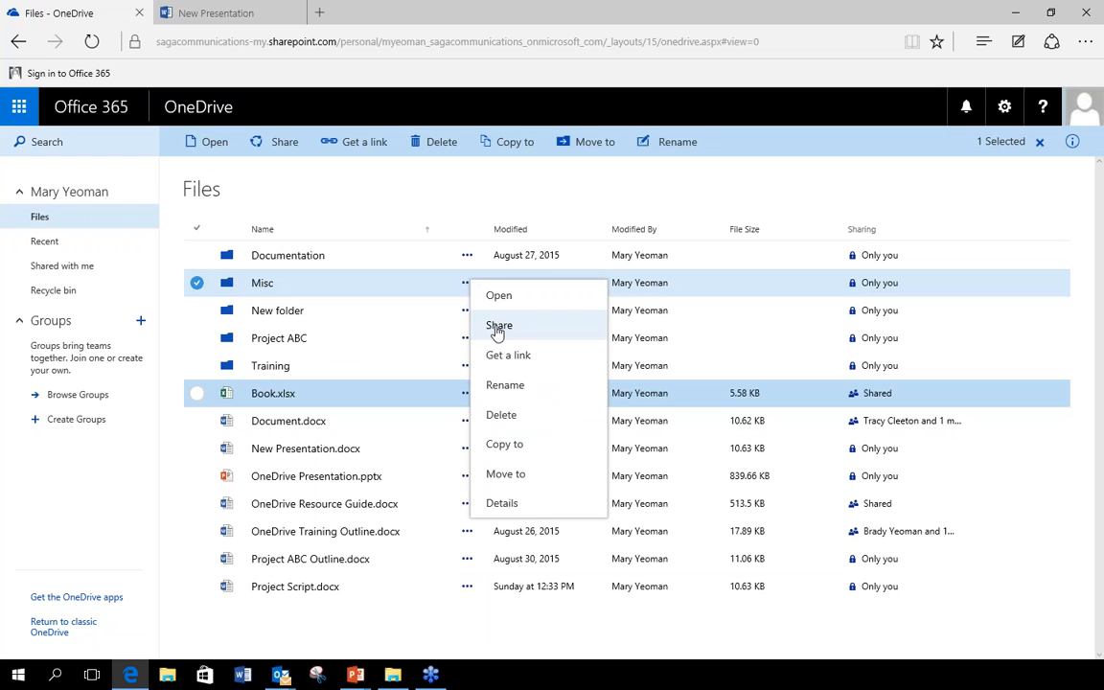
{"action": "left_click", "coordinate": [498, 326]}
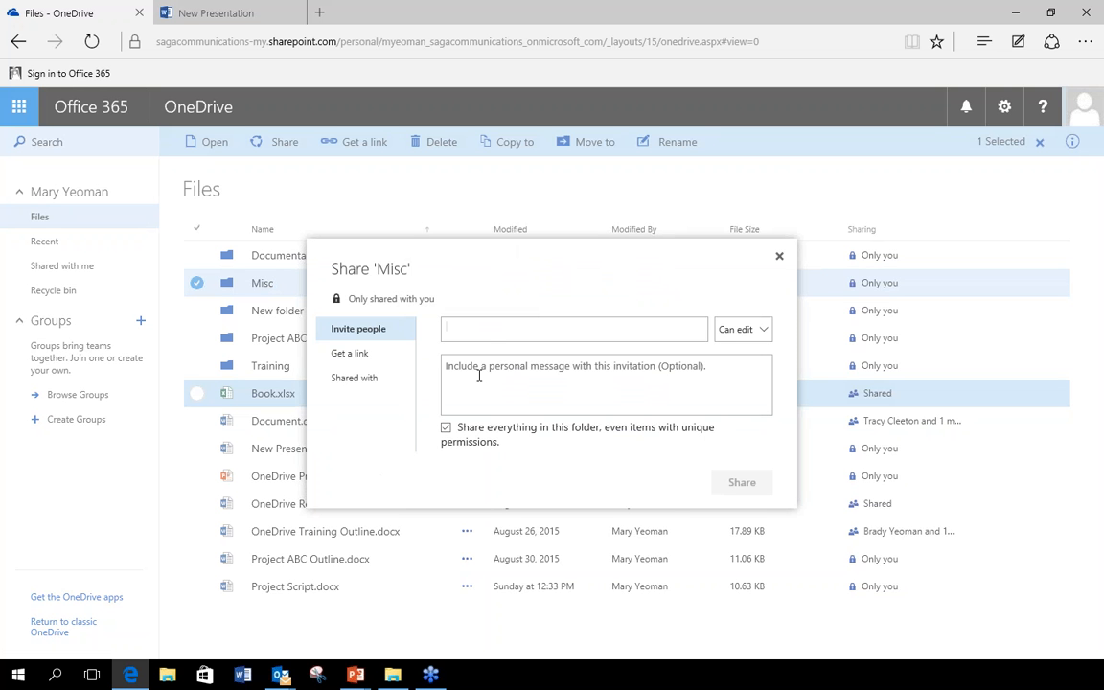
{"action": "left_click", "coordinate": [780, 261]}
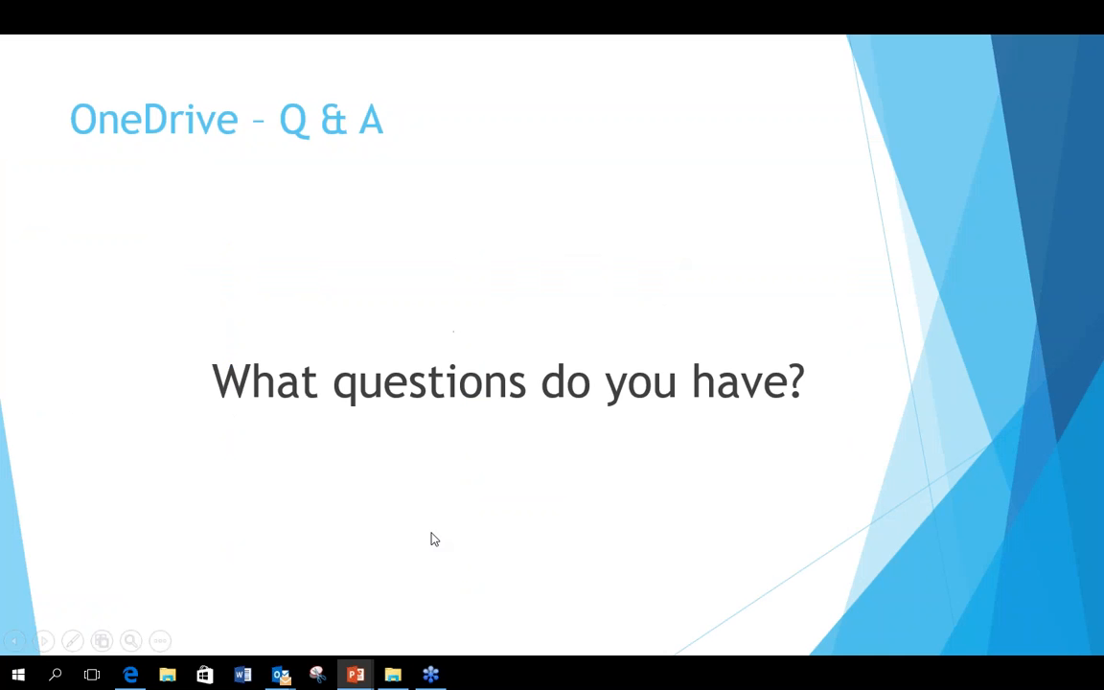
Step: Switch to the OneDrive window in Edge, look up "!saga_" as an invitee for New Presentation.docx, and clear the entry
{"action": "mouse_move", "coordinate": [131, 676]}
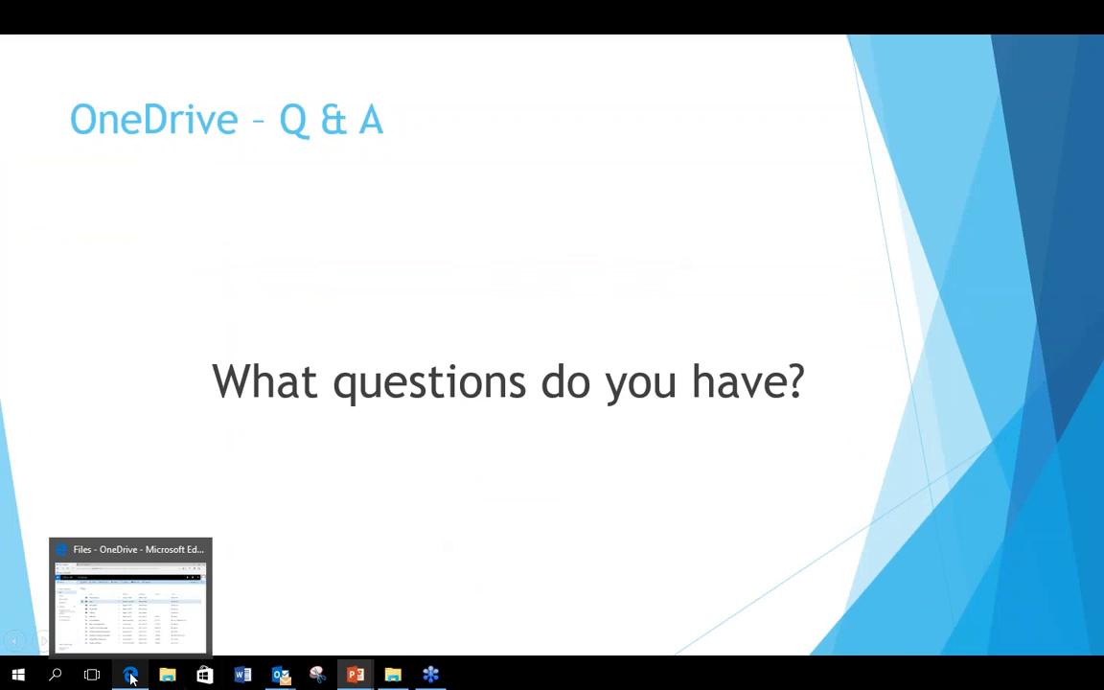
{"action": "left_click", "coordinate": [121, 543]}
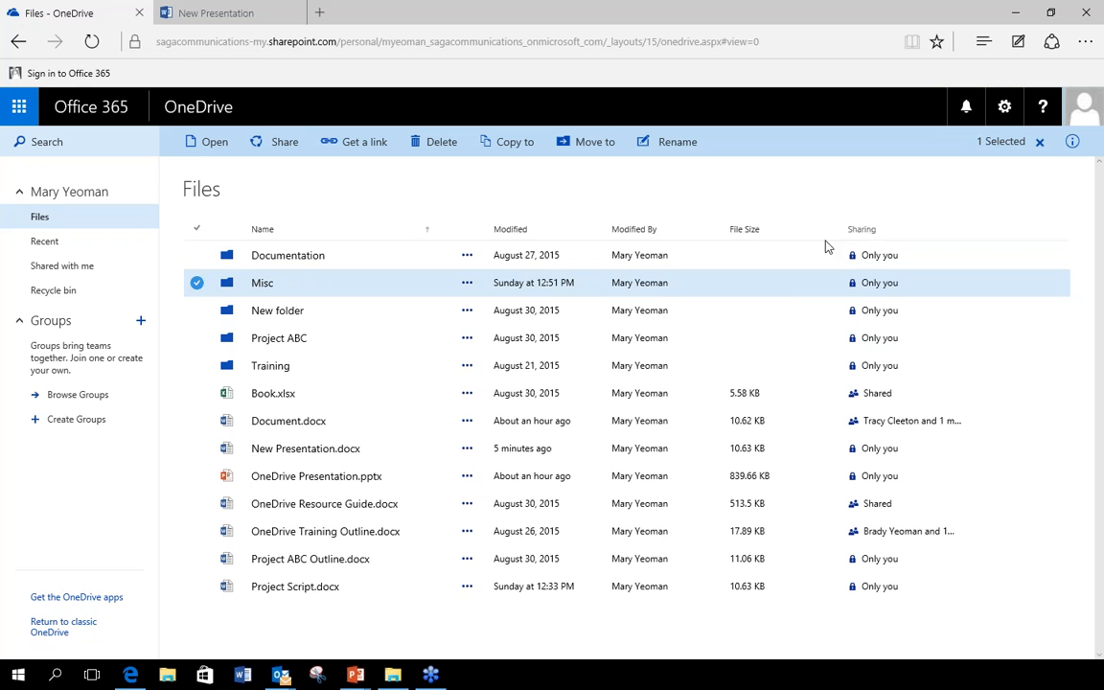
{"action": "left_click", "coordinate": [292, 451]}
{"action": "right_click", "coordinate": [291, 450]}
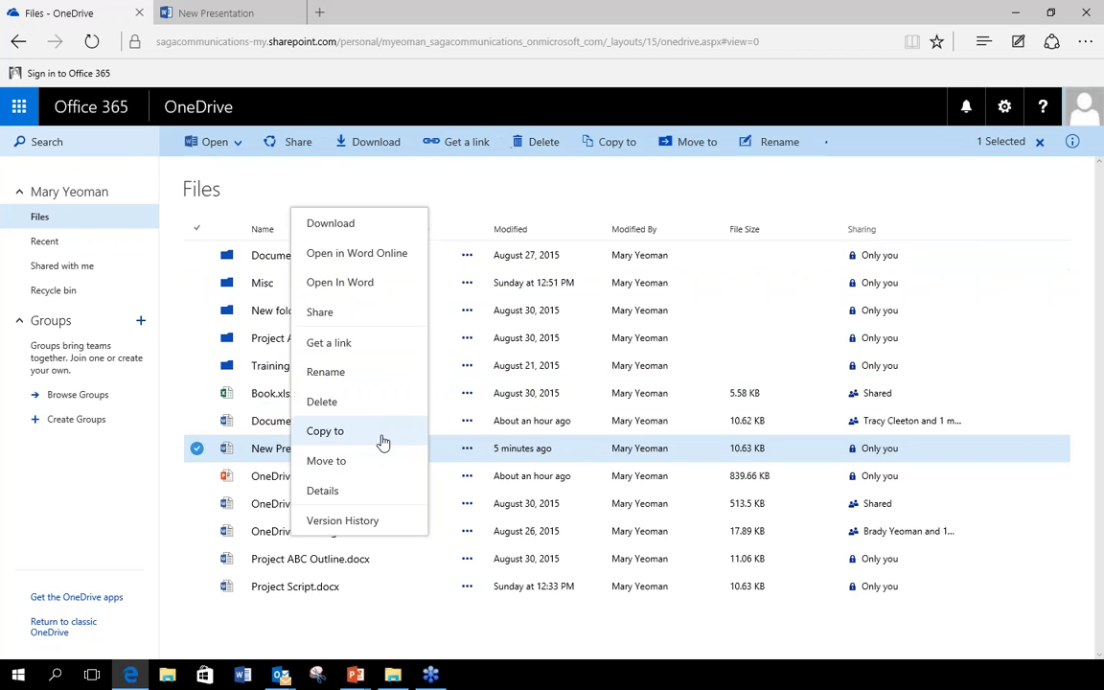
{"action": "key", "text": "Escape"}
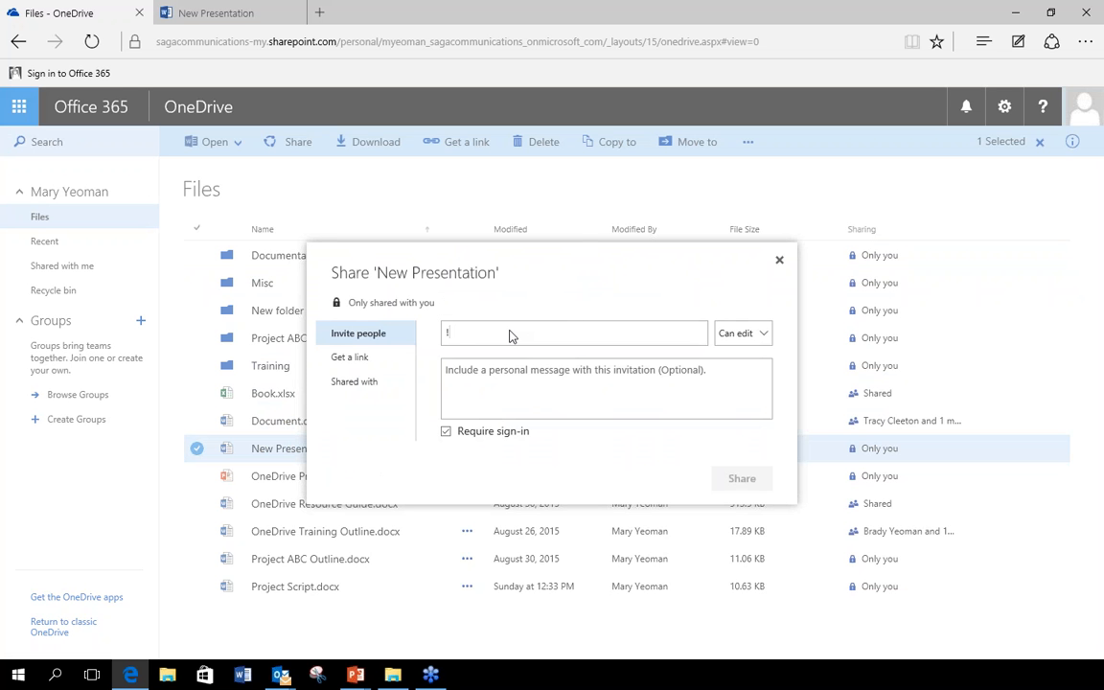
{"action": "type", "text": "saga"}
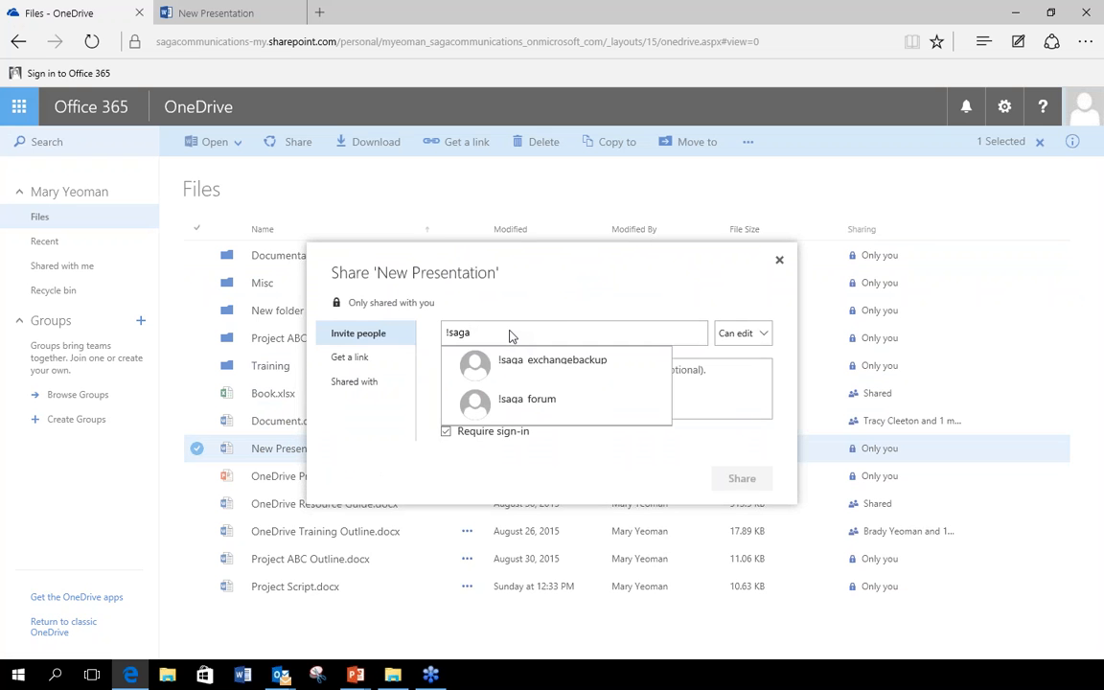
{"action": "type", "text": "_"}
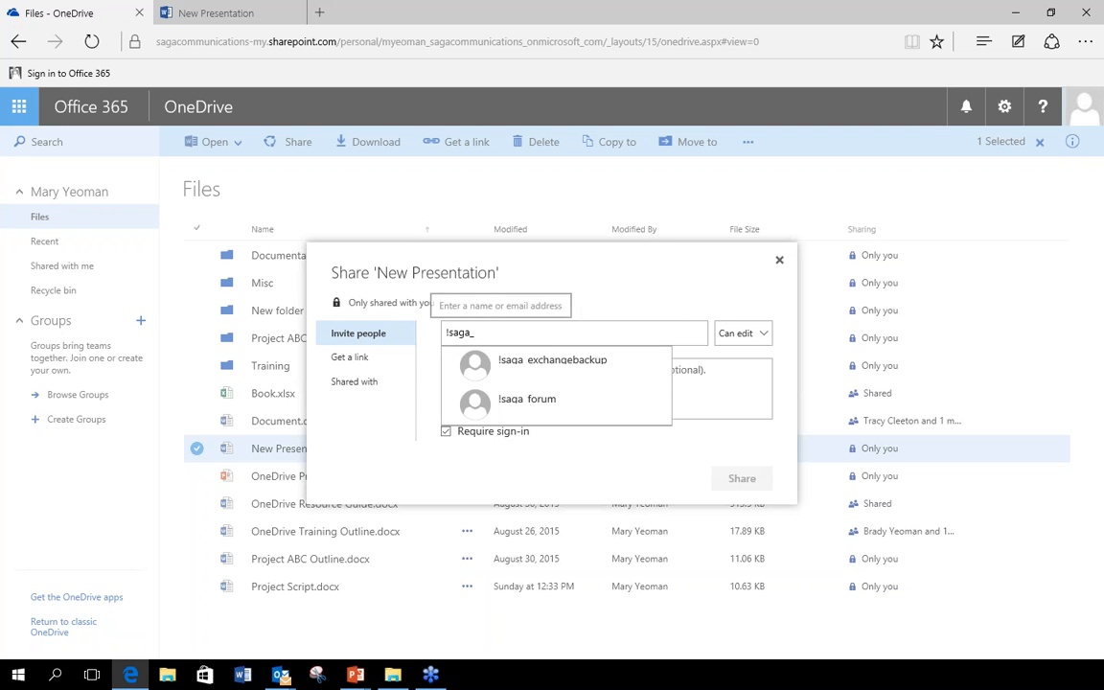
{"action": "left_click_drag", "start_coordinate": [477, 331], "coordinate": [444, 329]}
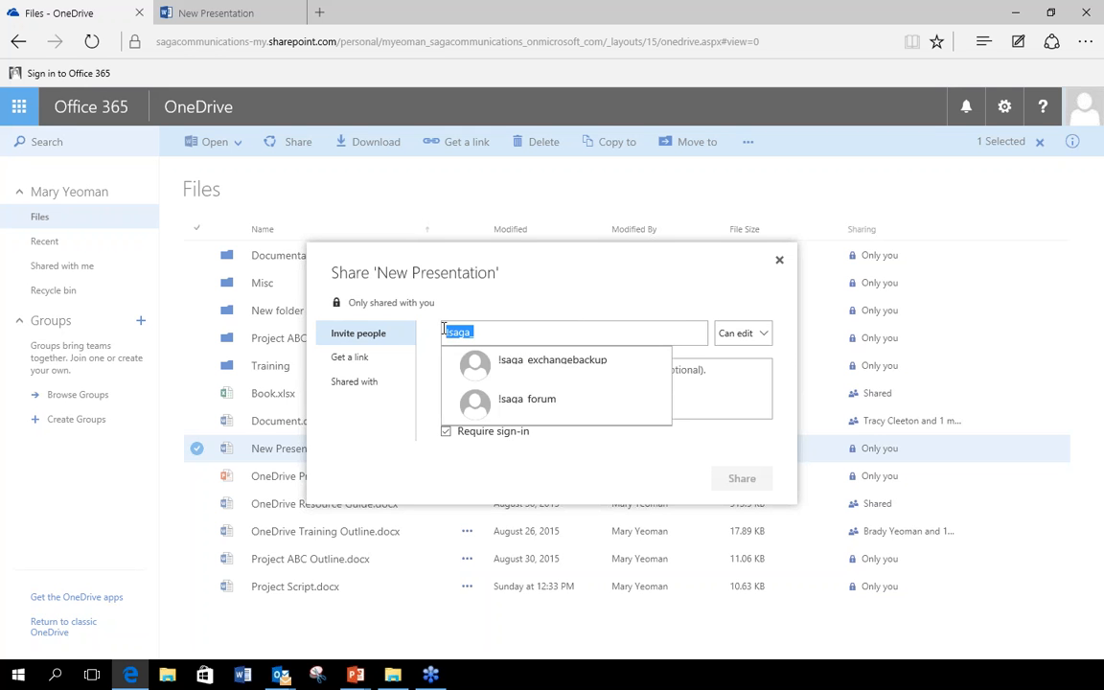
{"action": "key", "text": "BackSpace"}
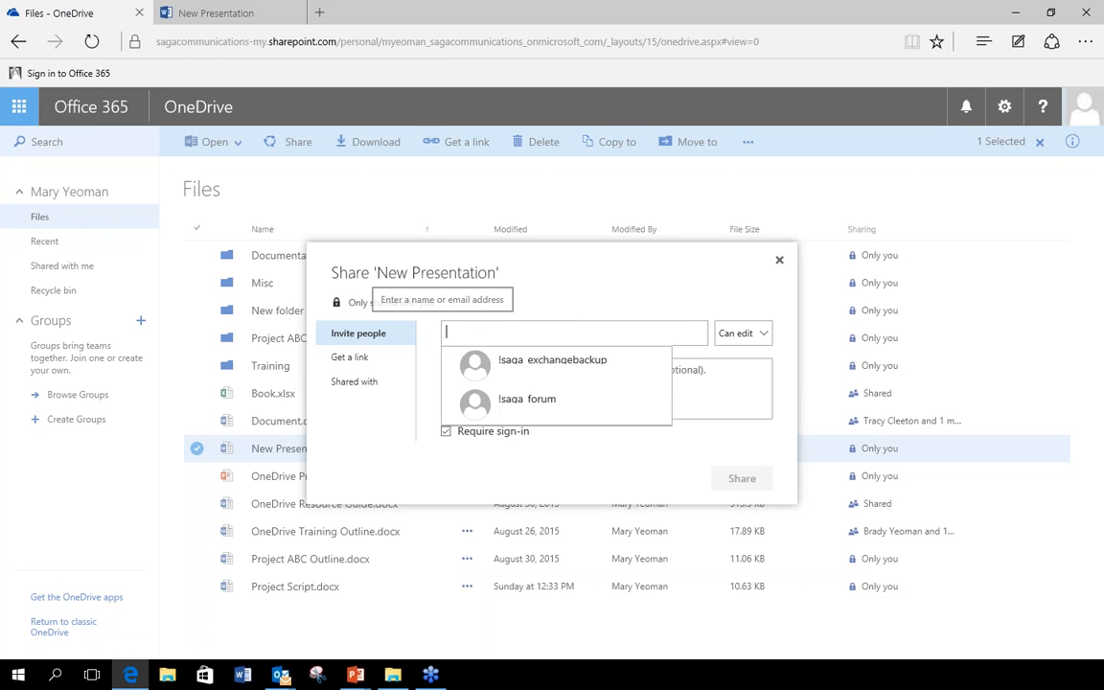